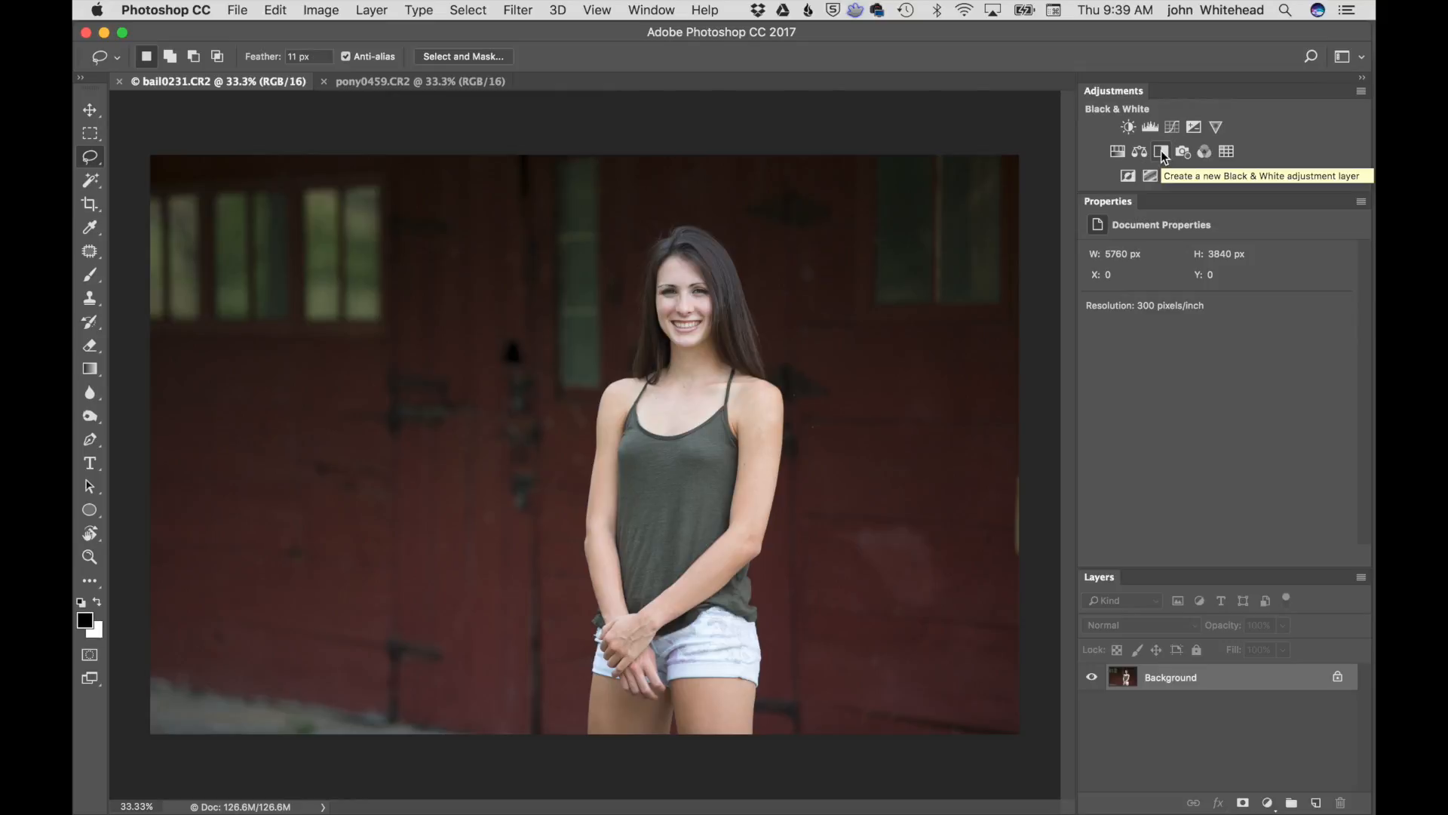
# Add a Black & White adjustment layer and paint black on its mask over the woman to restore her color.
pyautogui.click(1162, 152)
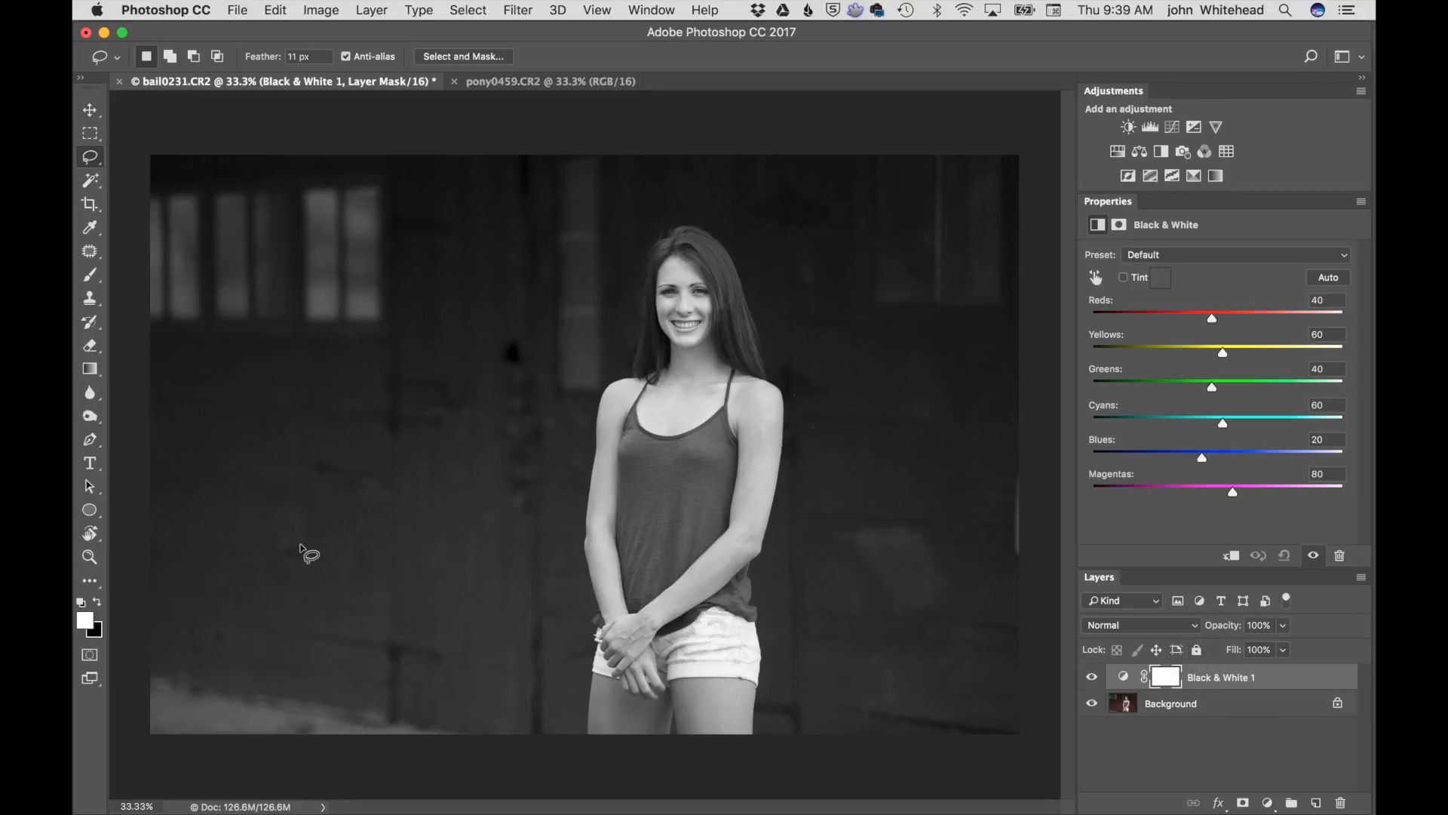
pyautogui.click(98, 602)
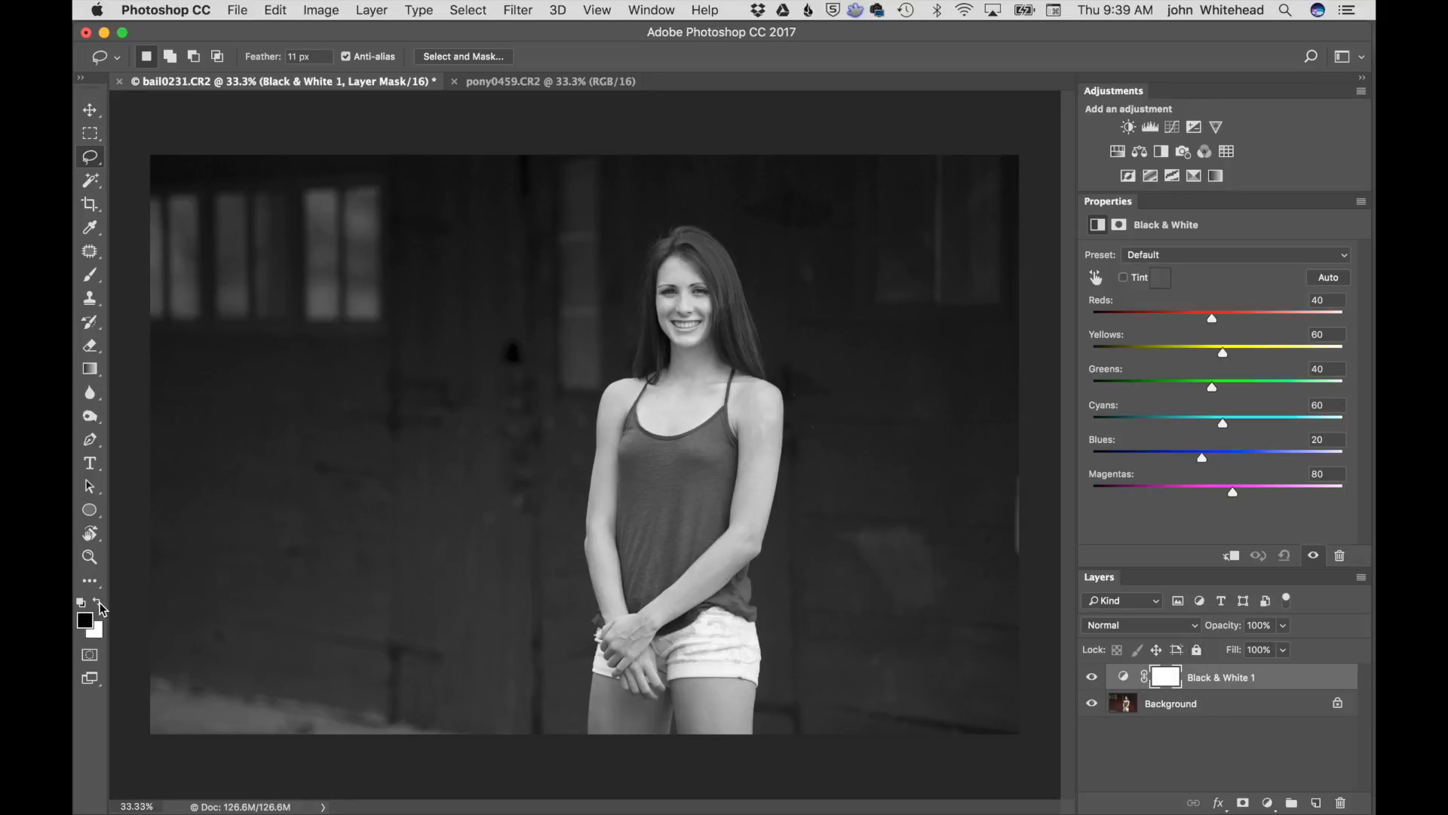
pyautogui.click(90, 275)
pyautogui.moveTo(712, 278)
pyautogui.mouseDown()
pyautogui.moveTo(664, 384)
pyautogui.moveTo(687, 270)
pyautogui.moveTo(709, 407)
pyautogui.moveTo(740, 395)
pyautogui.moveTo(751, 415)
pyautogui.moveTo(735, 498)
pyautogui.mouseUp()
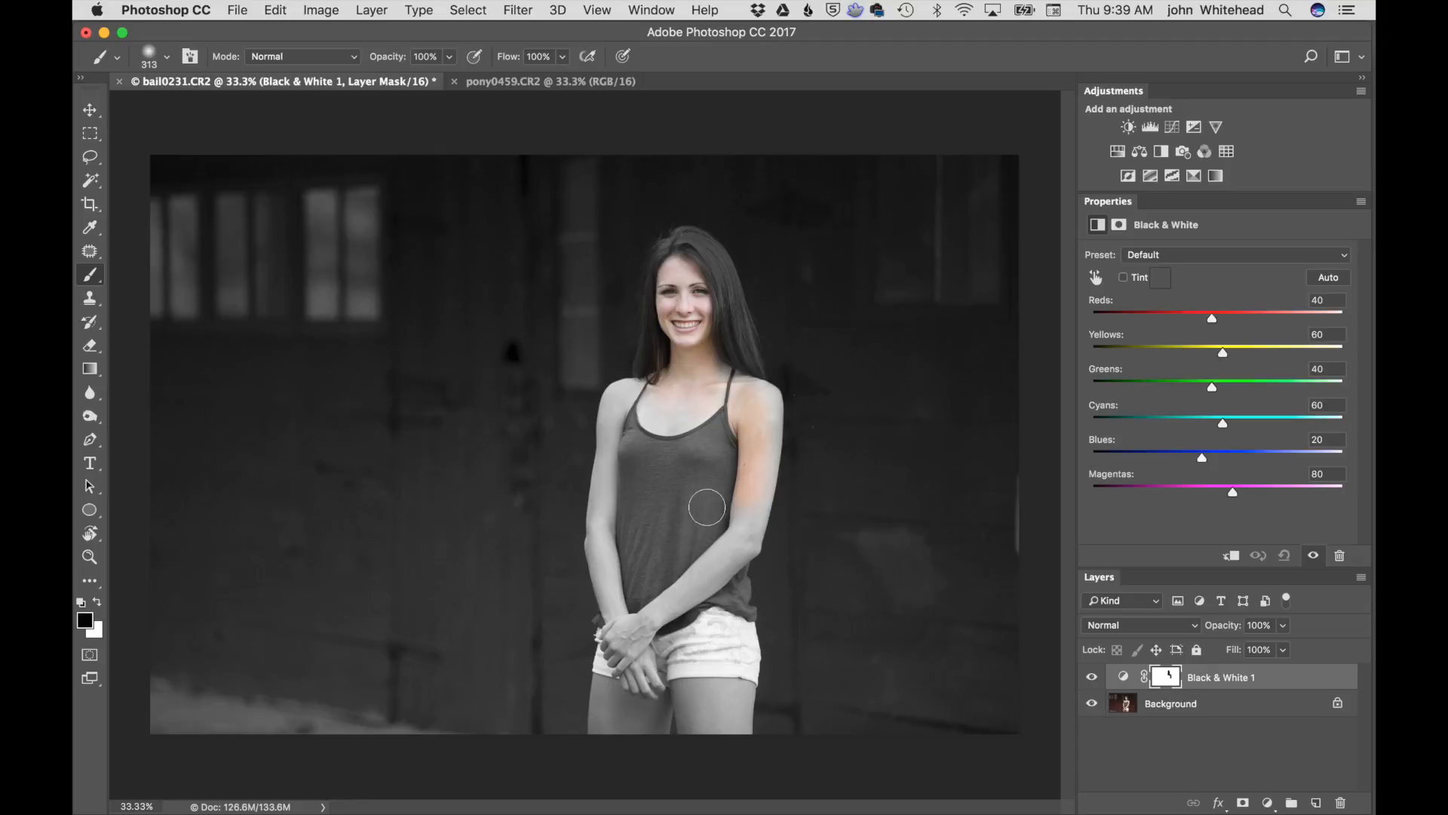
pyautogui.moveTo(684, 512); pyautogui.dragTo(725, 510)
pyautogui.moveTo(622, 514)
pyautogui.mouseDown()
pyautogui.moveTo(634, 704)
pyautogui.moveTo(711, 717)
pyautogui.moveTo(637, 718)
pyautogui.moveTo(663, 638)
pyautogui.mouseUp()
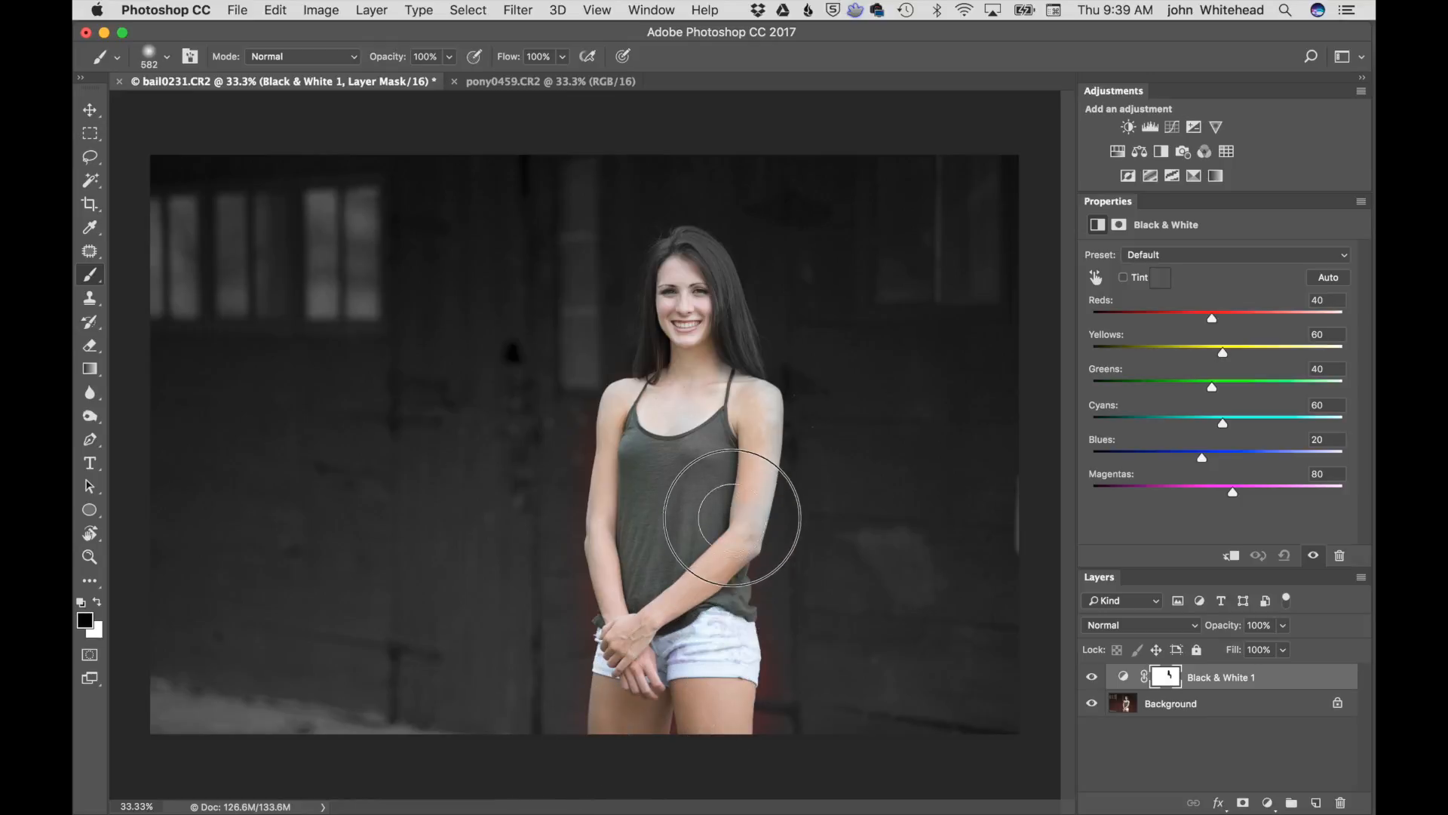
pyautogui.moveTo(690, 285)
pyautogui.mouseDown()
pyautogui.moveTo(679, 258)
pyautogui.moveTo(695, 420)
pyautogui.moveTo(652, 578)
pyautogui.moveTo(747, 622)
pyautogui.mouseUp()
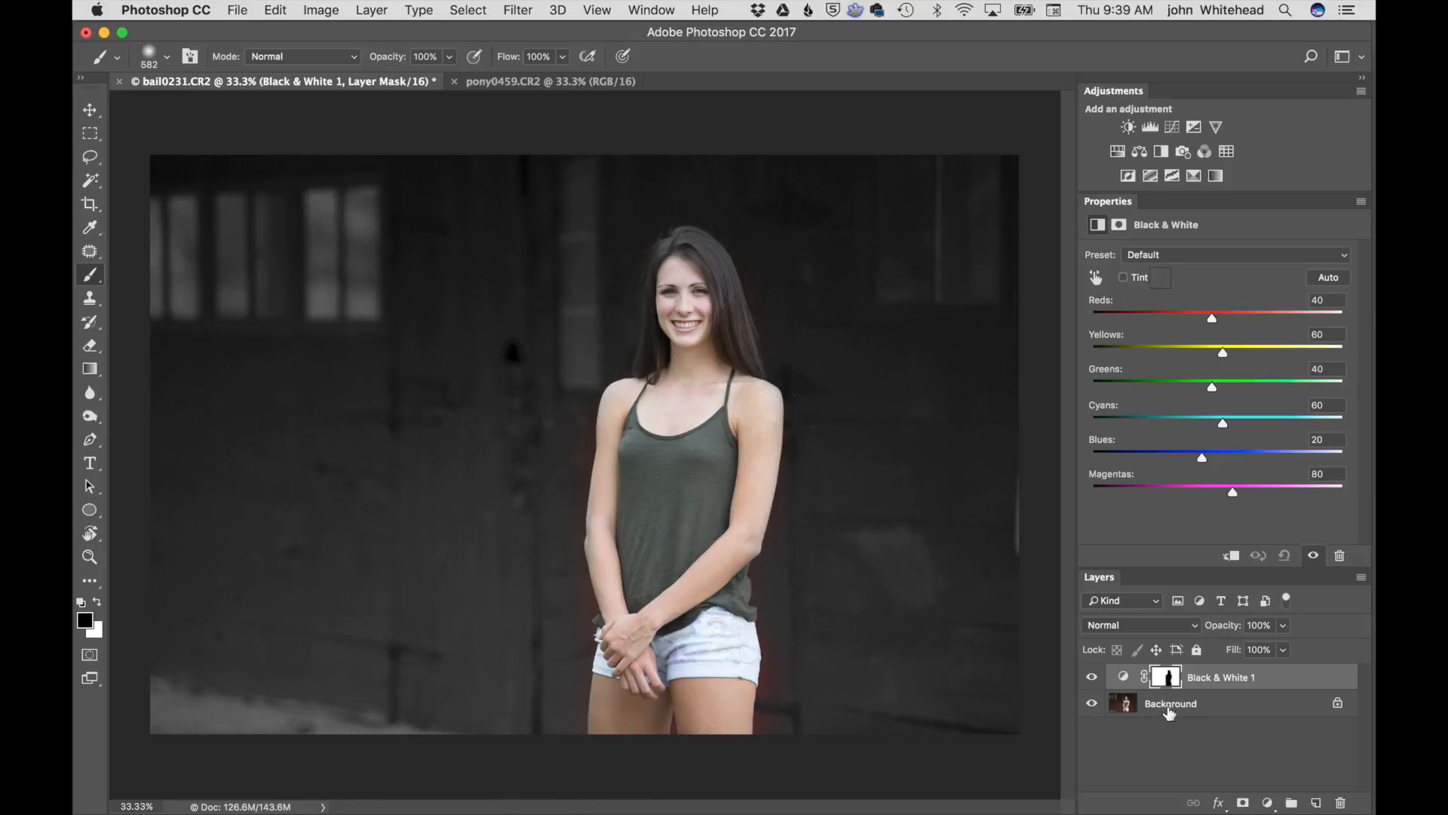
# Display the Black & White 1 mask alone, paint its gray gaps in the torso black, and return to the image view.
pyautogui.keyDown('alt'); pyautogui.click(1171, 678); pyautogui.keyUp('alt')
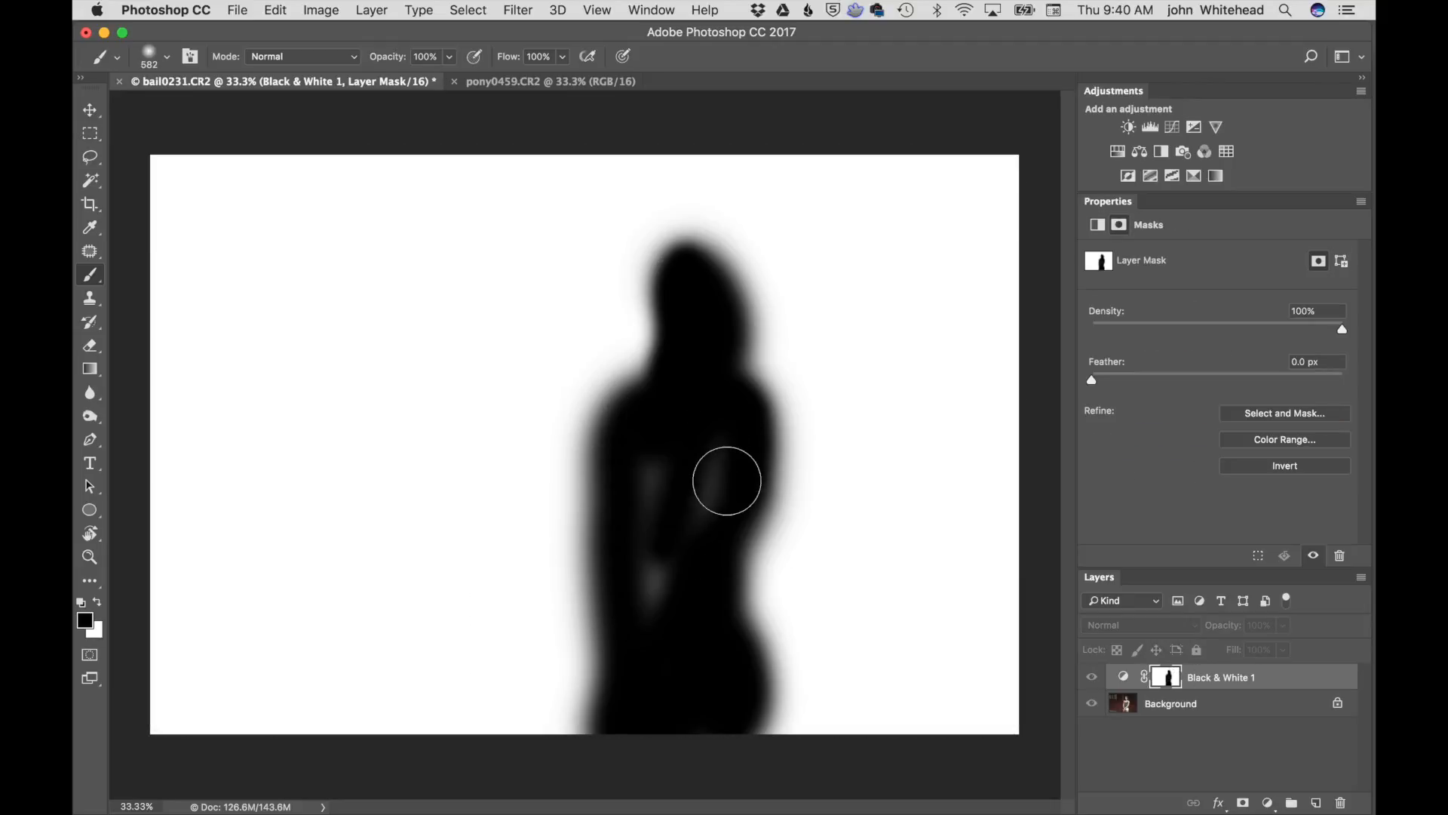
pyautogui.moveTo(687, 521)
pyautogui.mouseDown()
pyautogui.moveTo(660, 595)
pyautogui.moveTo(665, 575)
pyautogui.mouseUp()
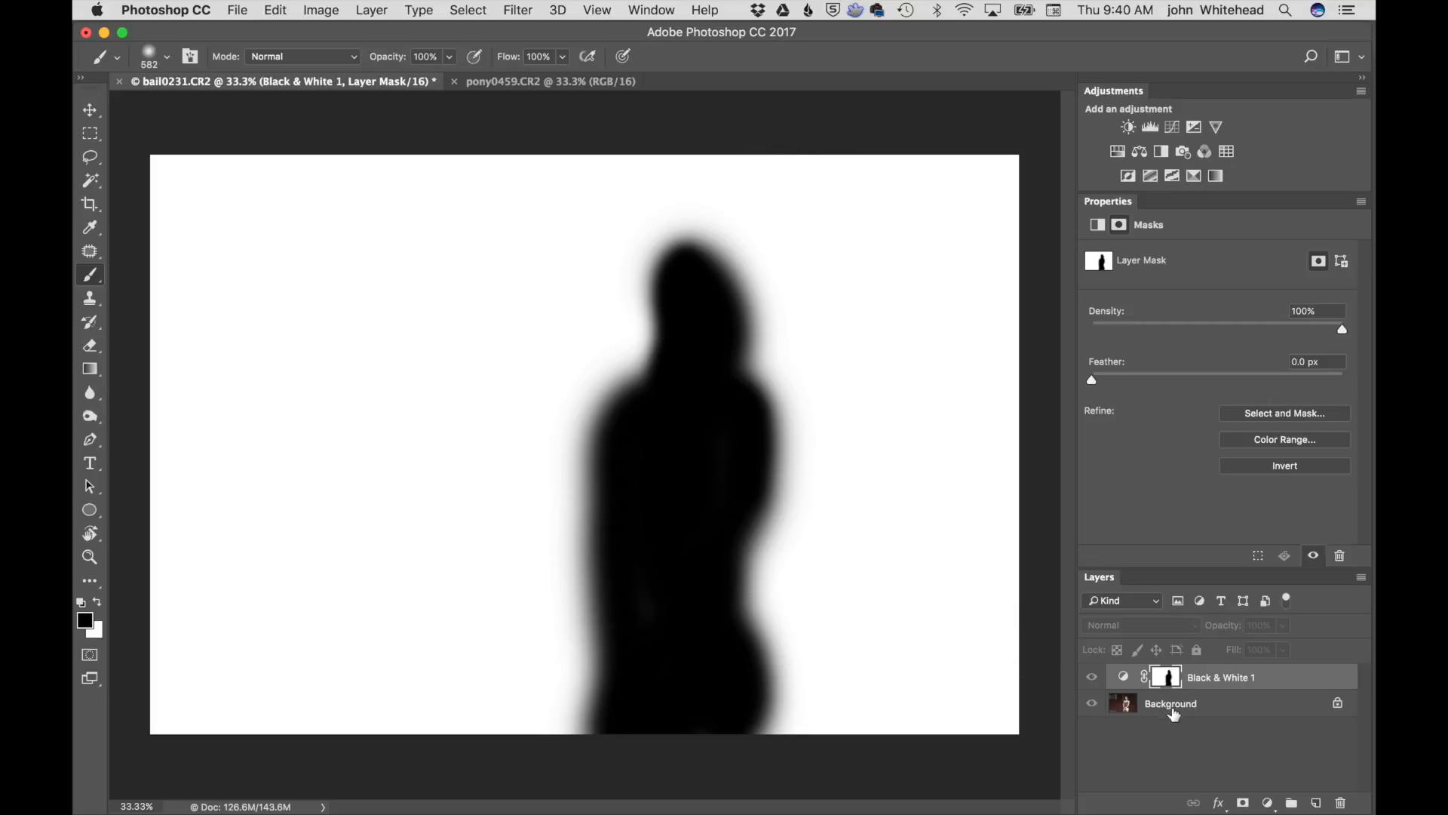
pyautogui.keyDown('alt'); pyautogui.click(1180, 681); pyautogui.keyUp('alt')
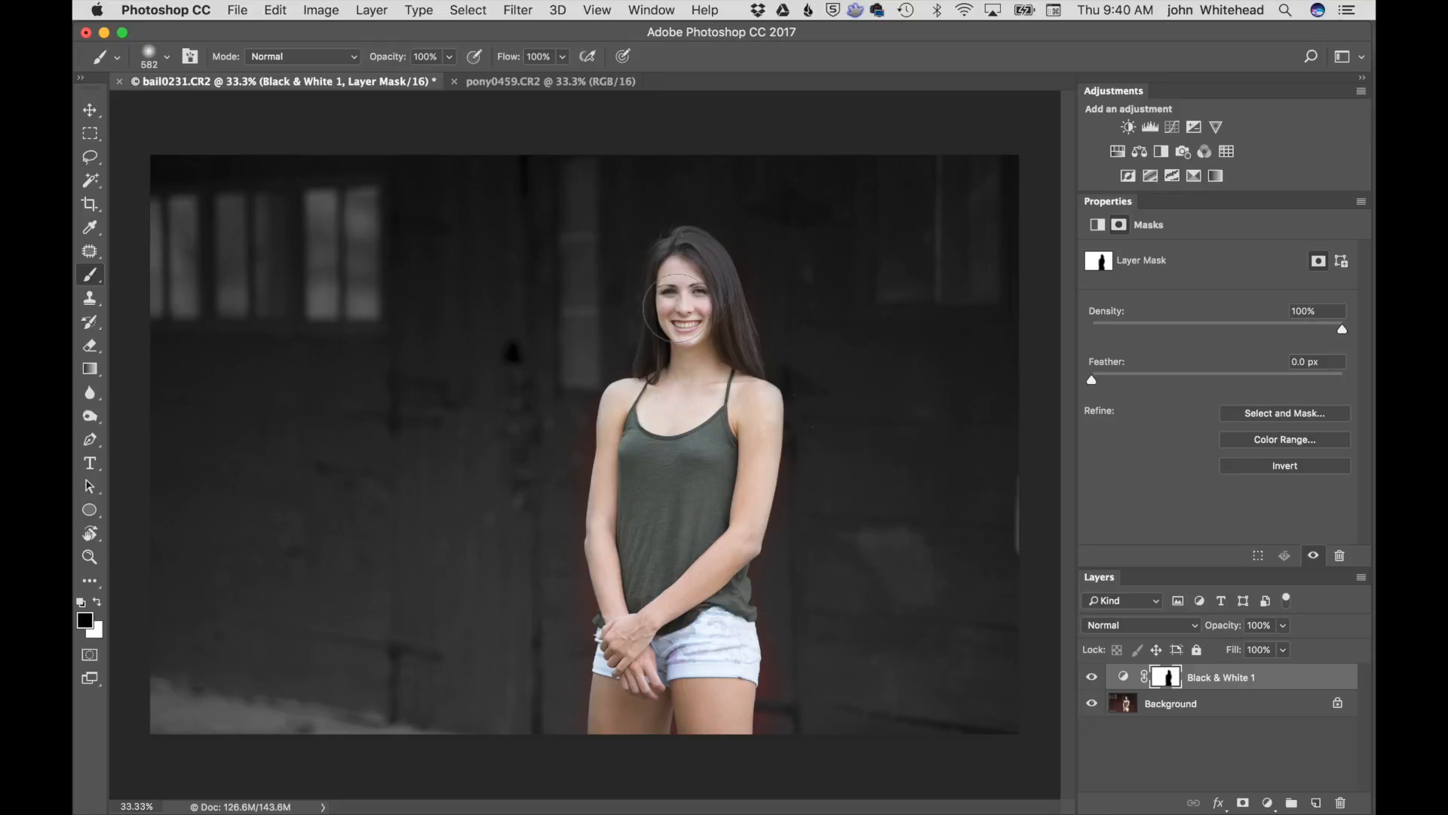
# Add a Curves adjustment layer that brightens the photo by shifting the white point slightly inward and raising the midtones.
pyautogui.click(1117, 153)
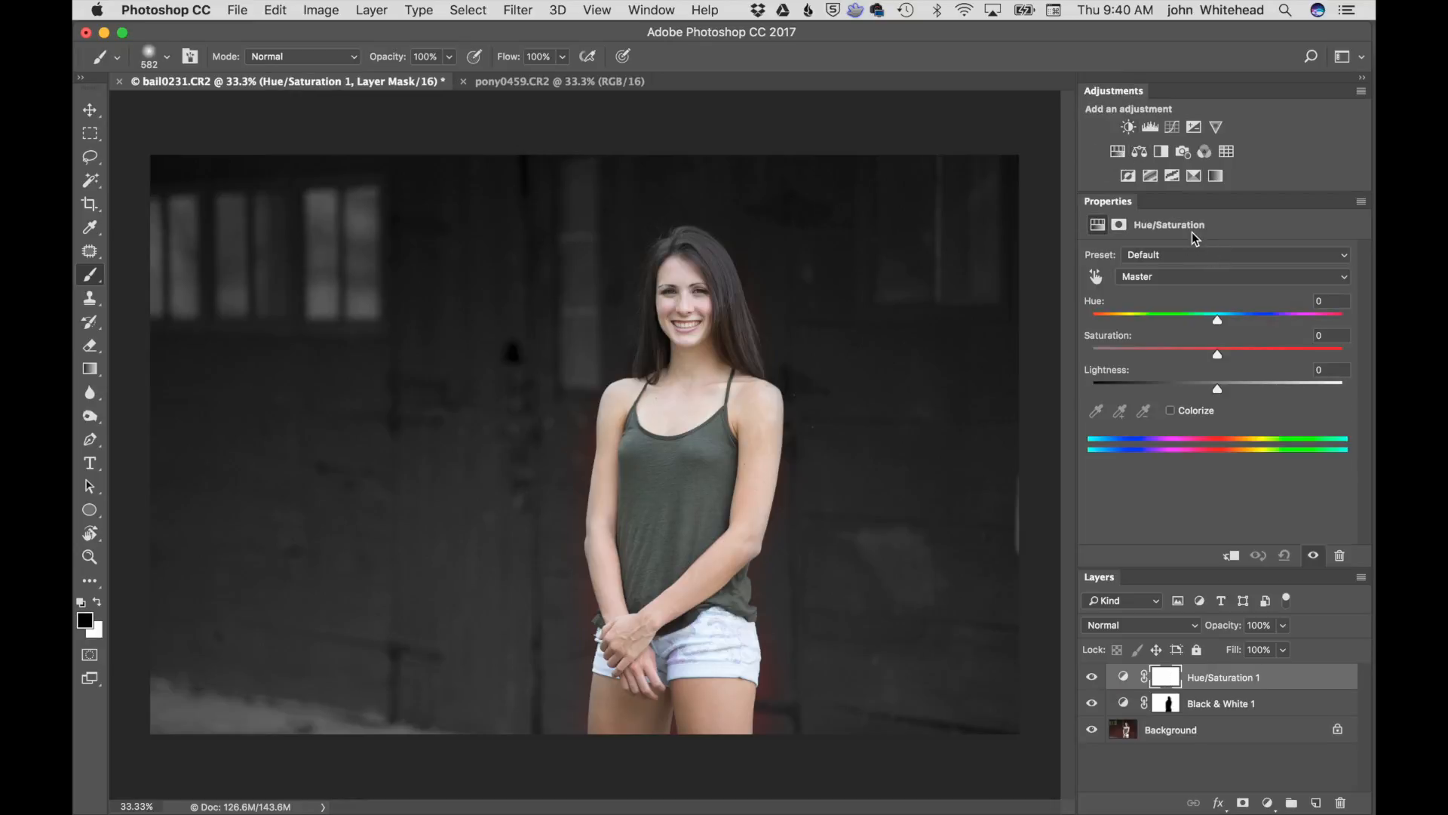
pyautogui.hotkey('ctrl', 'z')
pyautogui.click(1172, 127)
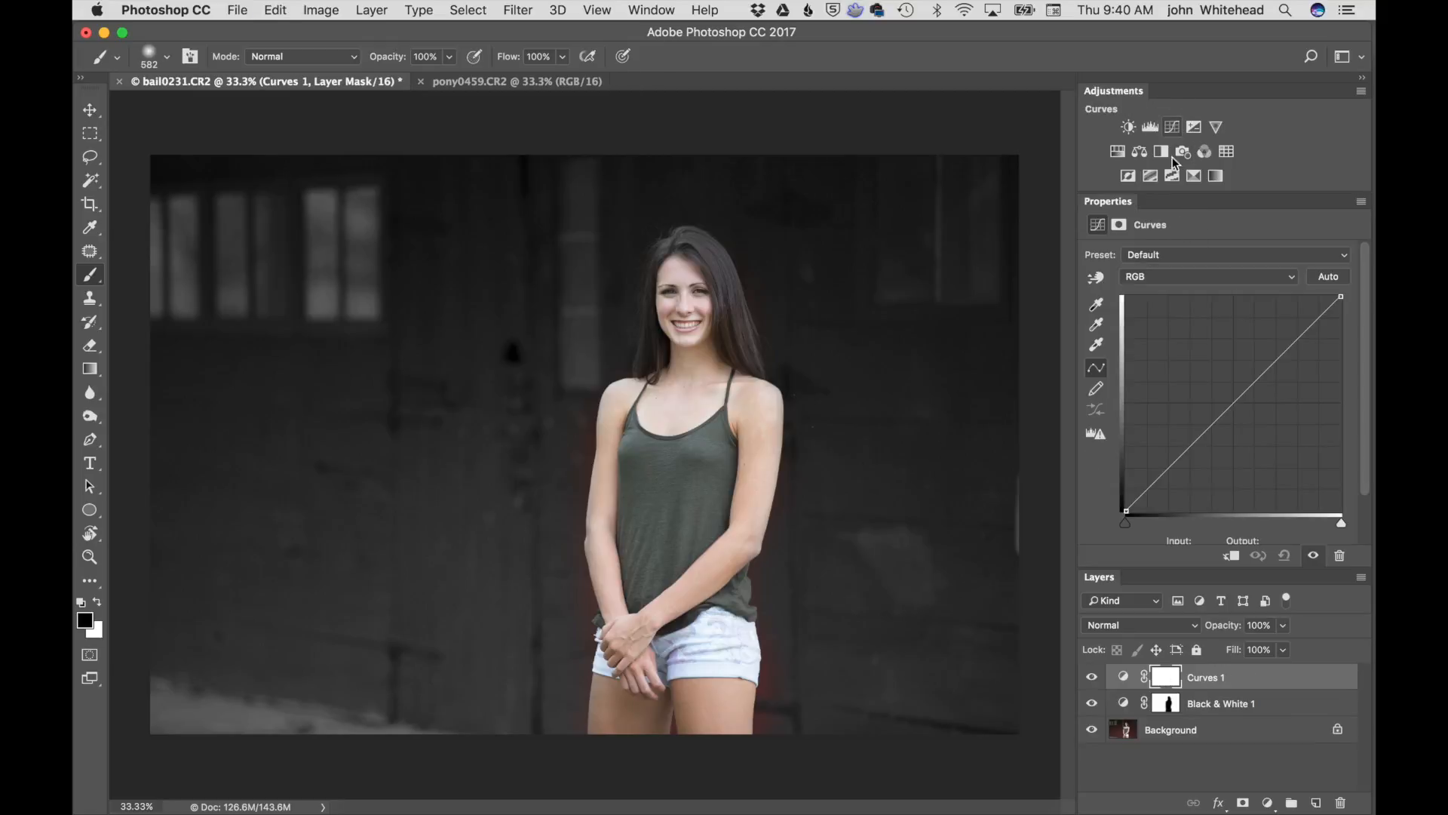
pyautogui.moveTo(1336, 297); pyautogui.dragTo(1332, 296)
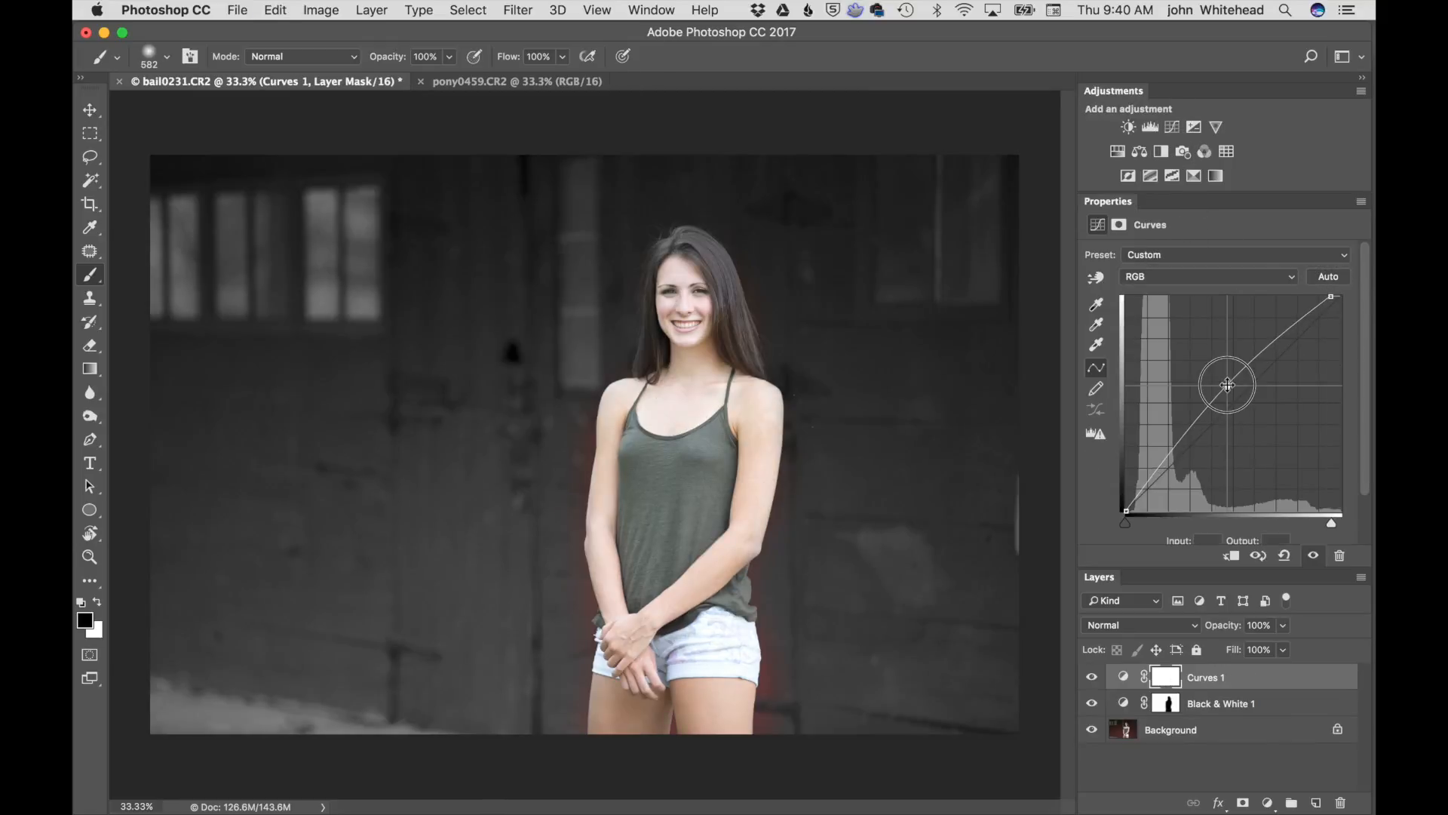
pyautogui.click(1228, 384)
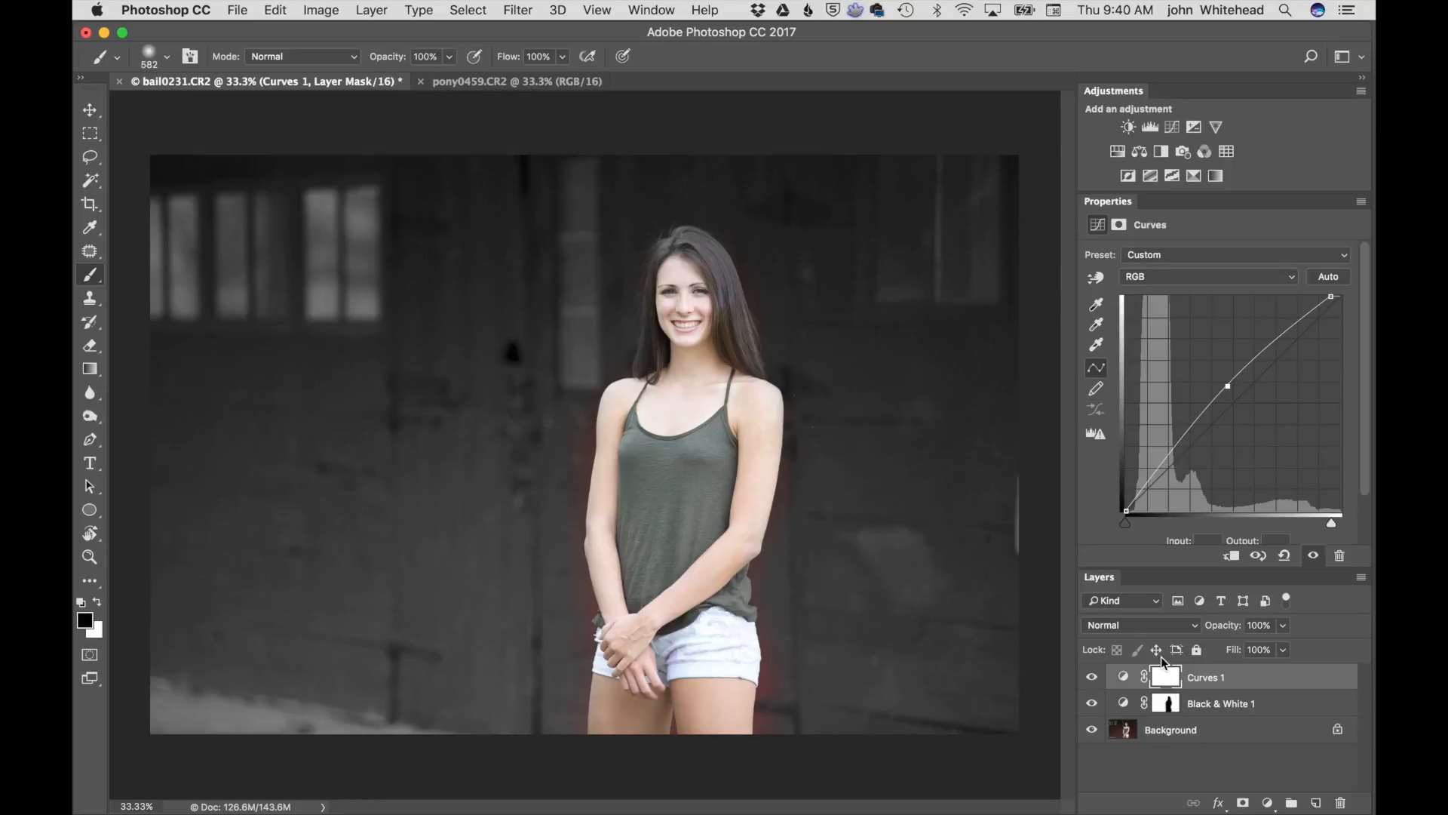
# Copy the Black & White 1 mask onto the Curves 1 layer and compare the image with Curves 1 off and on.
pyautogui.moveTo(1172, 684)
pyautogui.mouseDown()
pyautogui.moveTo(1170, 715)
pyautogui.moveTo(1168, 690)
pyautogui.mouseUp()
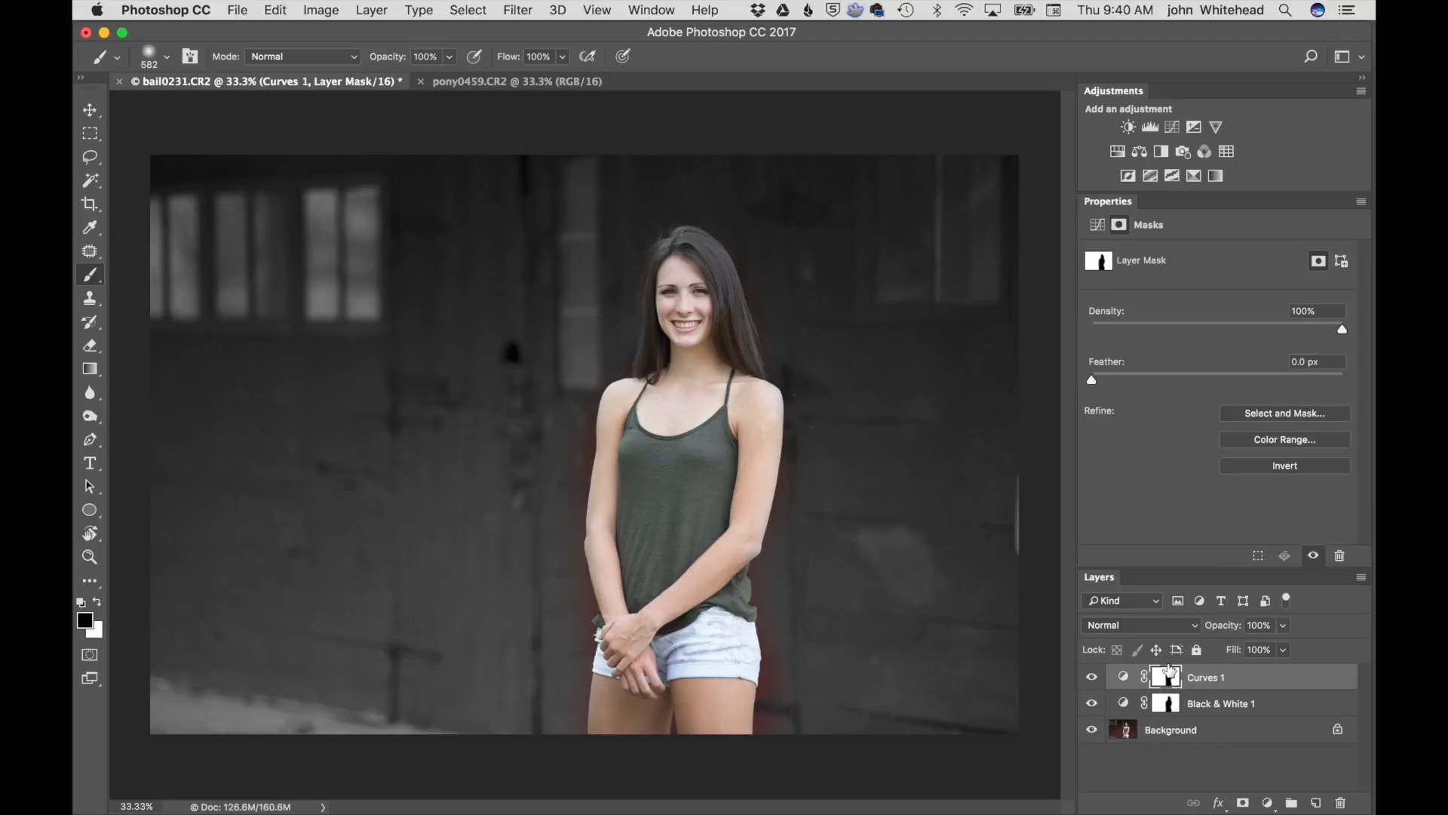
pyautogui.moveTo(1174, 690); pyautogui.dragTo(1177, 700)
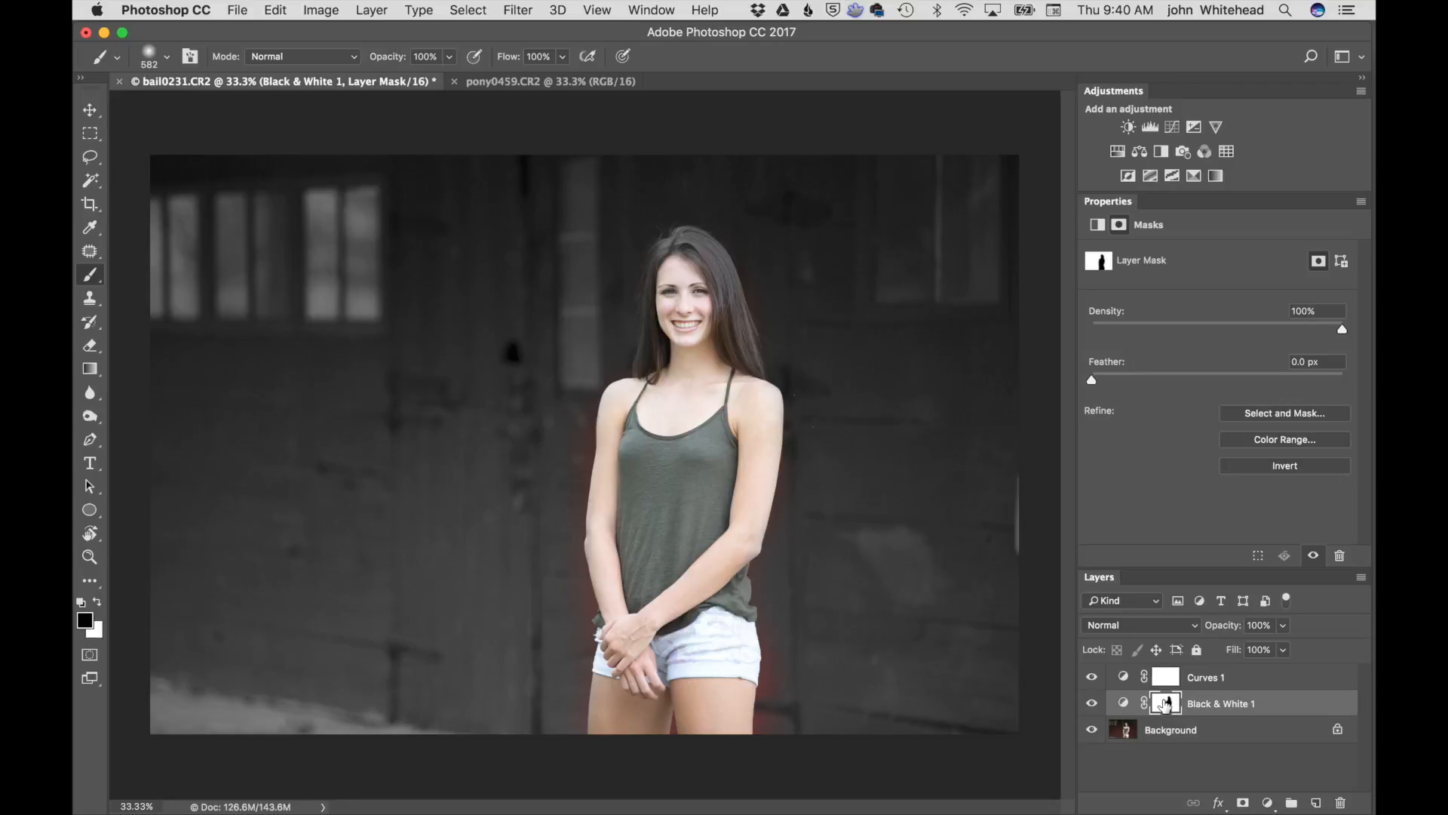
pyautogui.moveTo(1168, 703); pyautogui.dragTo(1166, 678)
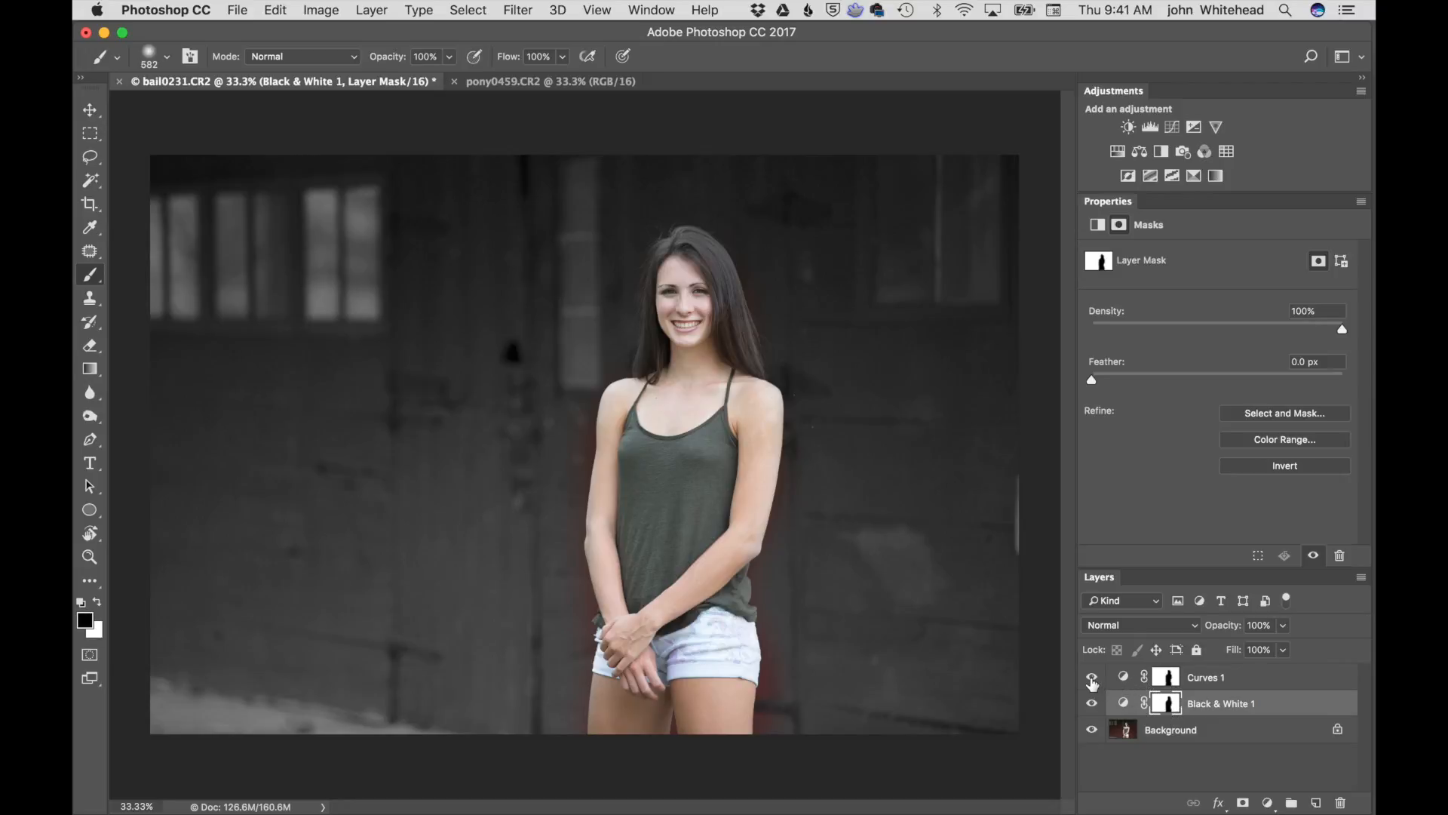
pyautogui.click(1091, 679)
pyautogui.click(1091, 679)
pyautogui.click(1092, 678)
pyautogui.click(1092, 678)
# Lasso loosely around the horse in pony0459.CR2 and move the selection into the lower-left area of the bail0231.CR2 portrait.
pyautogui.click(552, 84)
pyautogui.click(92, 158)
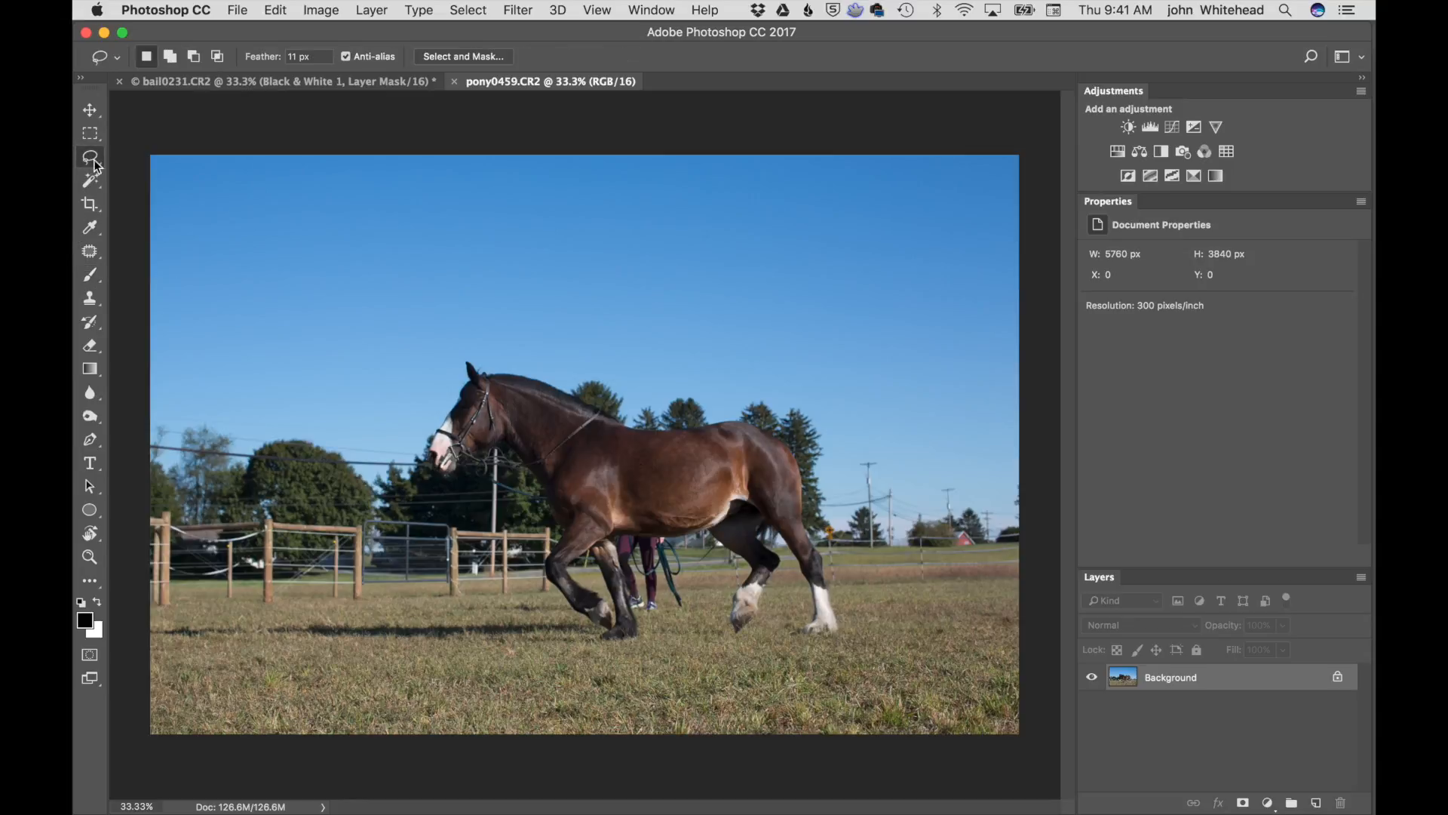
pyautogui.moveTo(503, 368)
pyautogui.mouseDown()
pyautogui.moveTo(459, 348)
pyautogui.moveTo(433, 404)
pyautogui.moveTo(425, 489)
pyautogui.moveTo(470, 482)
pyautogui.moveTo(538, 502)
pyautogui.moveTo(527, 585)
pyautogui.moveTo(621, 669)
pyautogui.moveTo(815, 656)
pyautogui.moveTo(843, 599)
pyautogui.moveTo(772, 394)
pyautogui.moveTo(624, 404)
pyautogui.moveTo(504, 347)
pyautogui.mouseUp()
pyautogui.press('v')
pyautogui.moveTo(617, 432)
pyautogui.mouseDown()
pyautogui.moveTo(373, 224)
pyautogui.moveTo(324, 75)
pyautogui.moveTo(382, 249)
pyautogui.moveTo(407, 487)
pyautogui.moveTo(377, 451)
pyautogui.moveTo(377, 546)
pyautogui.moveTo(407, 585)
pyautogui.moveTo(384, 583)
pyautogui.mouseUp()
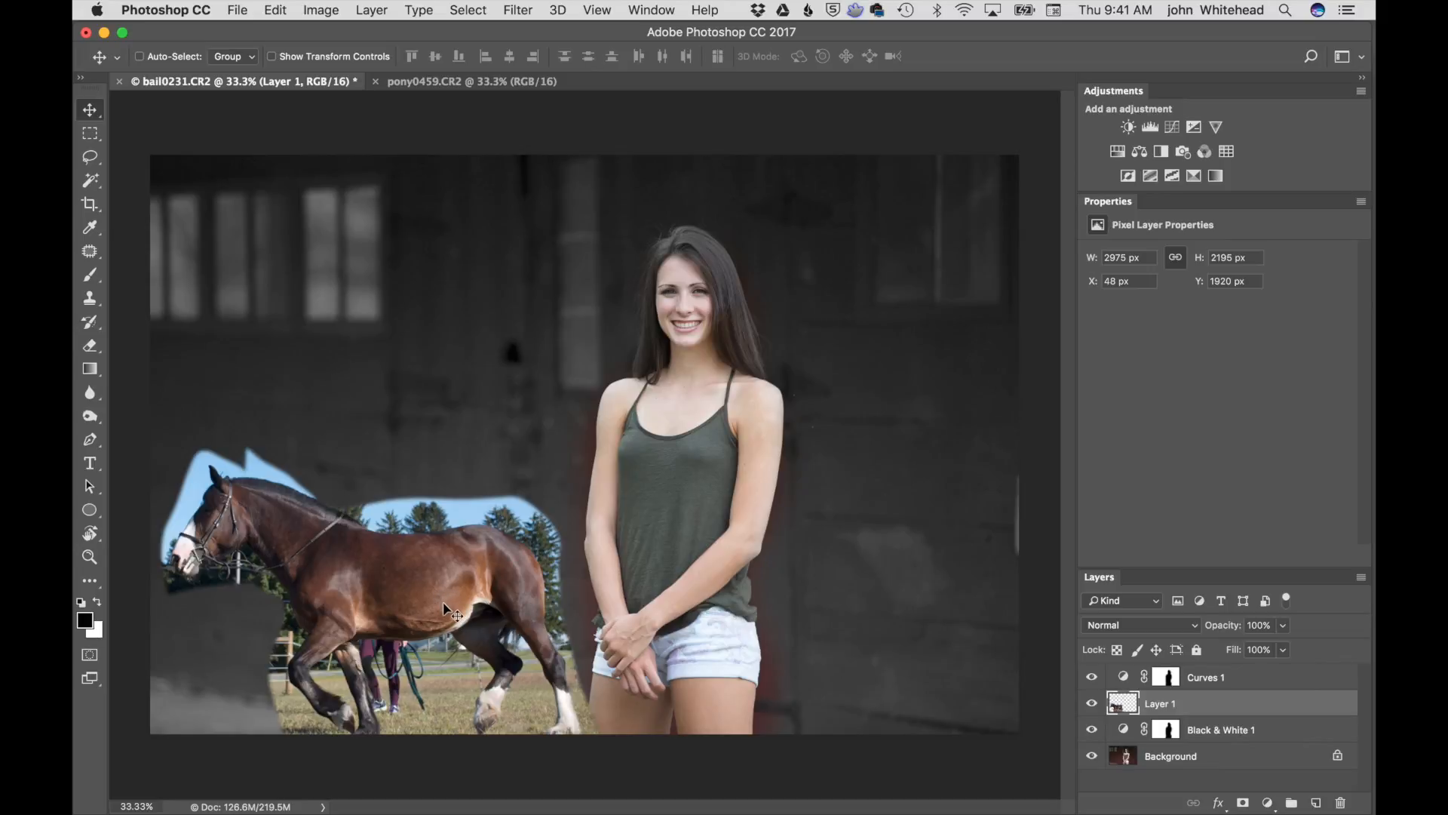
# Move the horse layer above Curves 1 and add a Hue/Saturation adjustment over it with Saturation +64.
pyautogui.moveTo(1135, 701); pyautogui.dragTo(1138, 667)
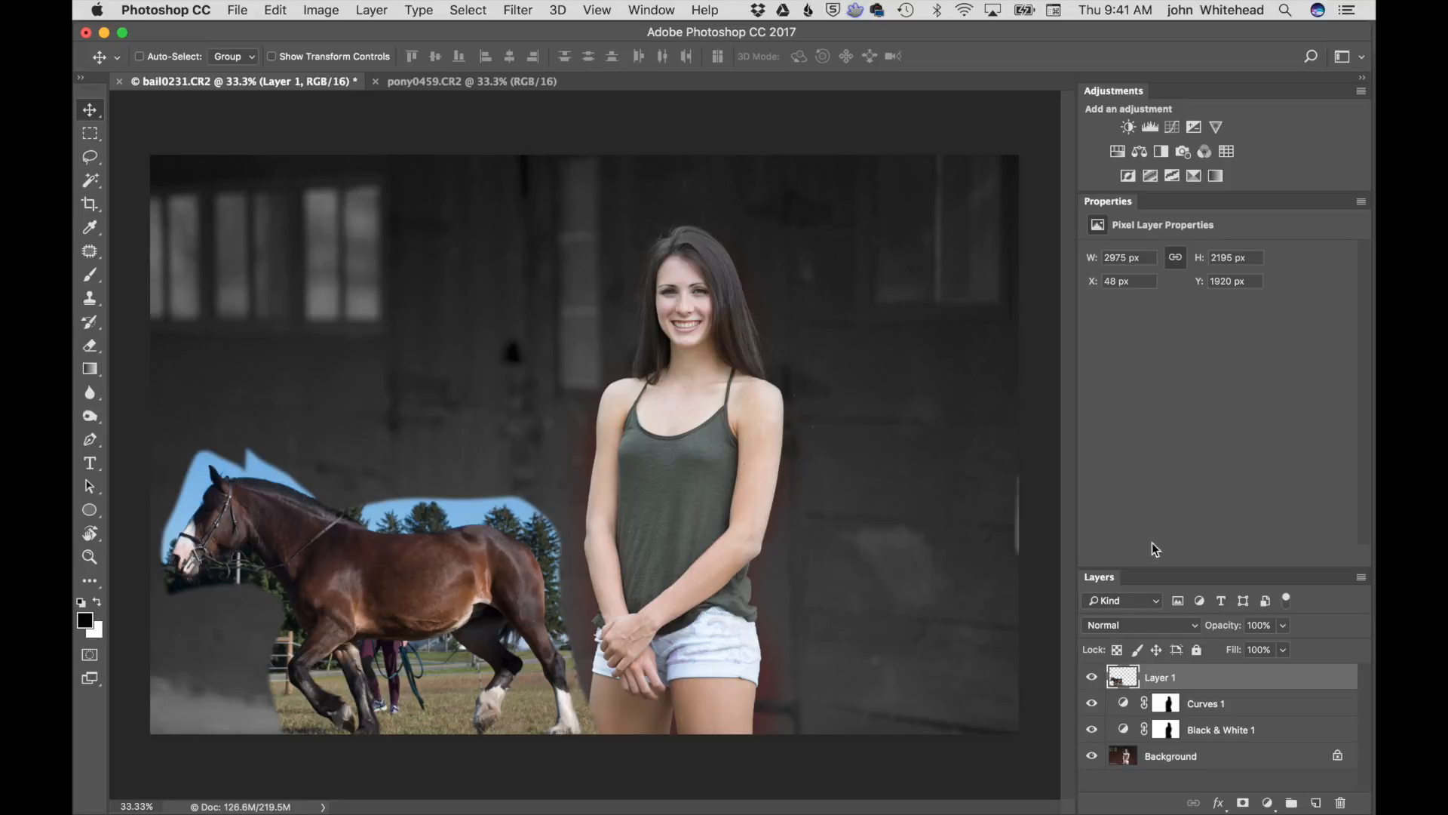
pyautogui.click(1117, 152)
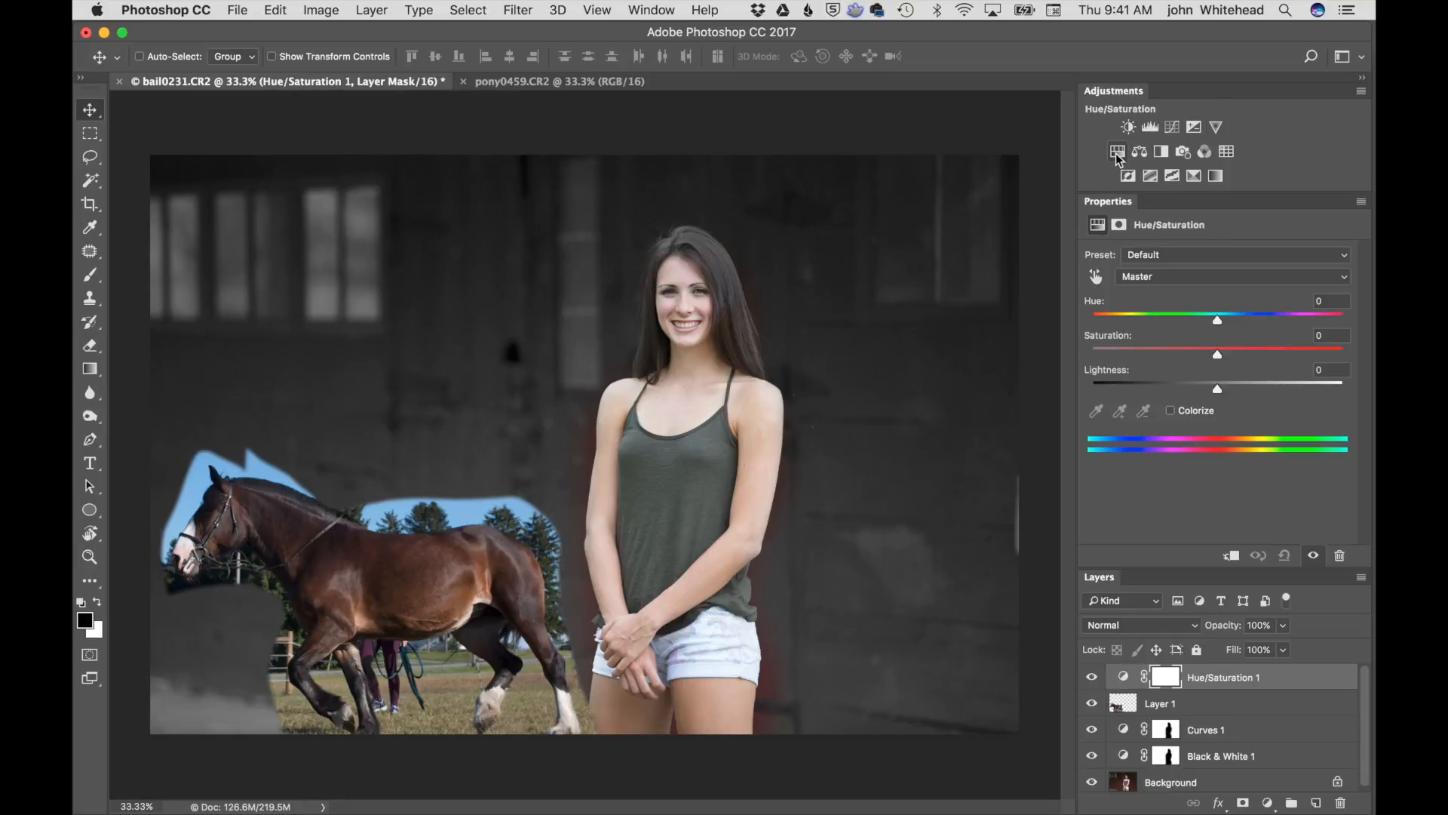
pyautogui.moveTo(1219, 355); pyautogui.dragTo(1299, 351)
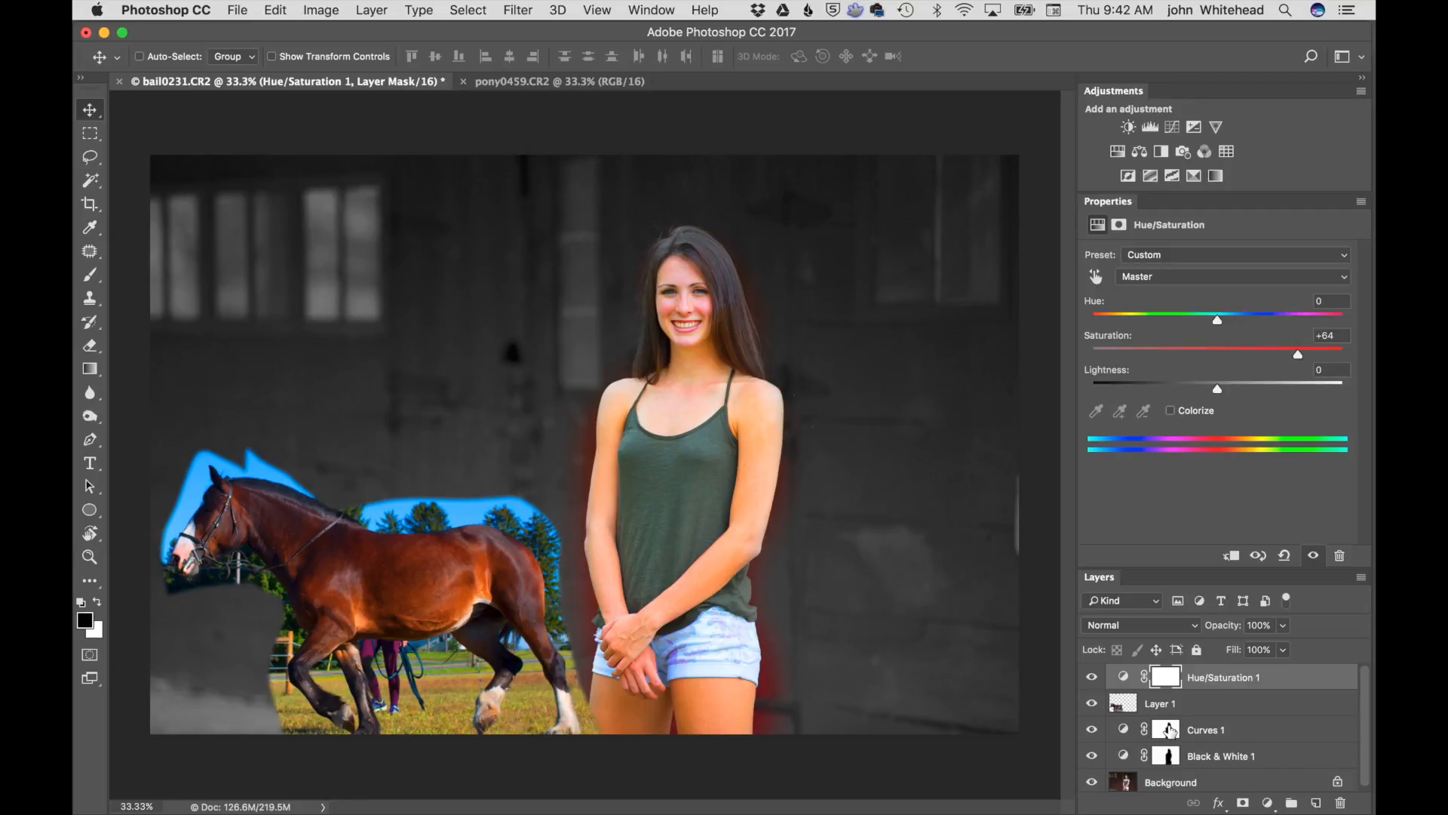
# Try copying the Curves 1 mask onto the Hue/Saturation 1 layer, and undo it.
pyautogui.moveTo(1170, 730); pyautogui.dragTo(1166, 680)
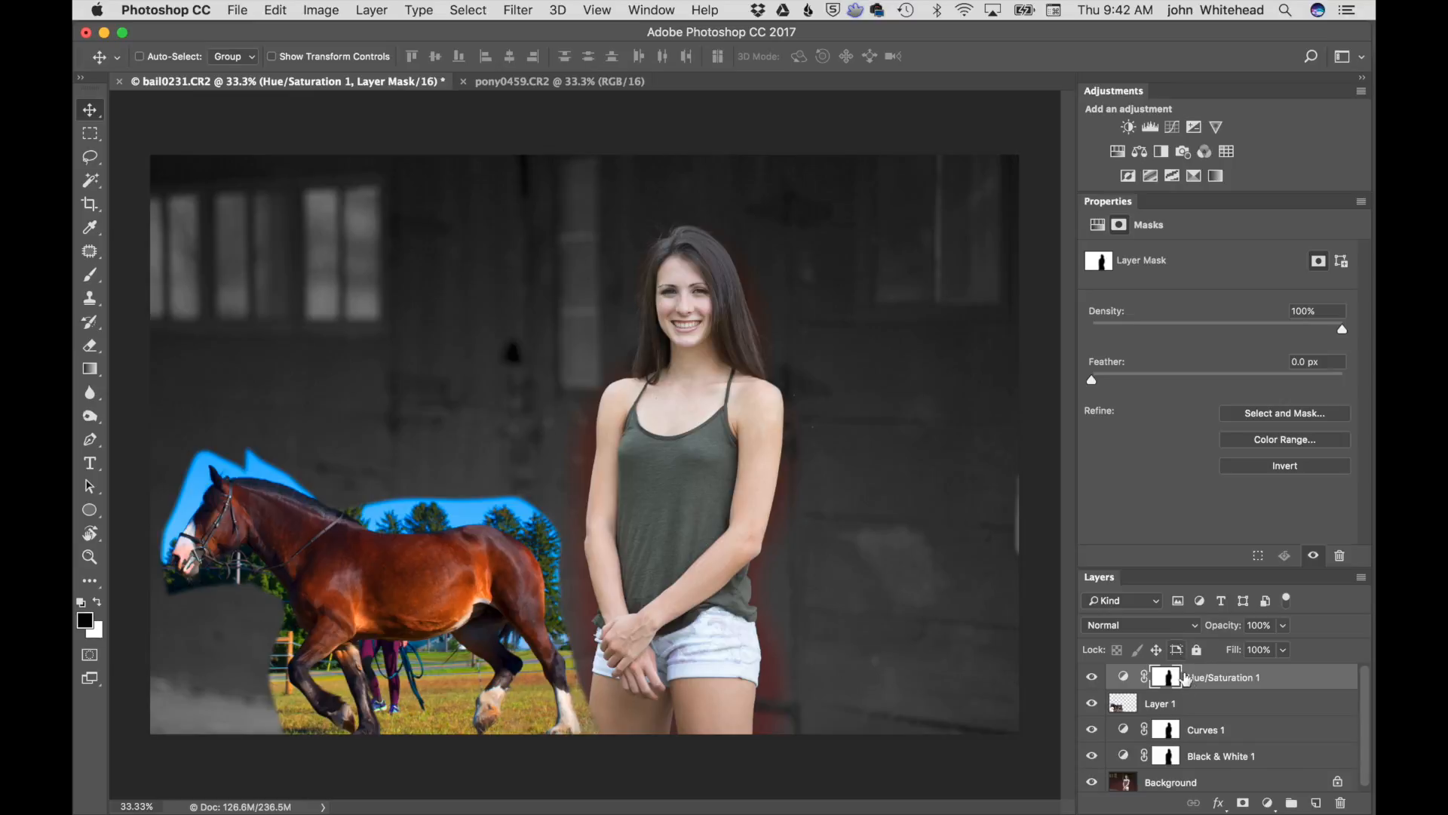
pyautogui.press('super+z')
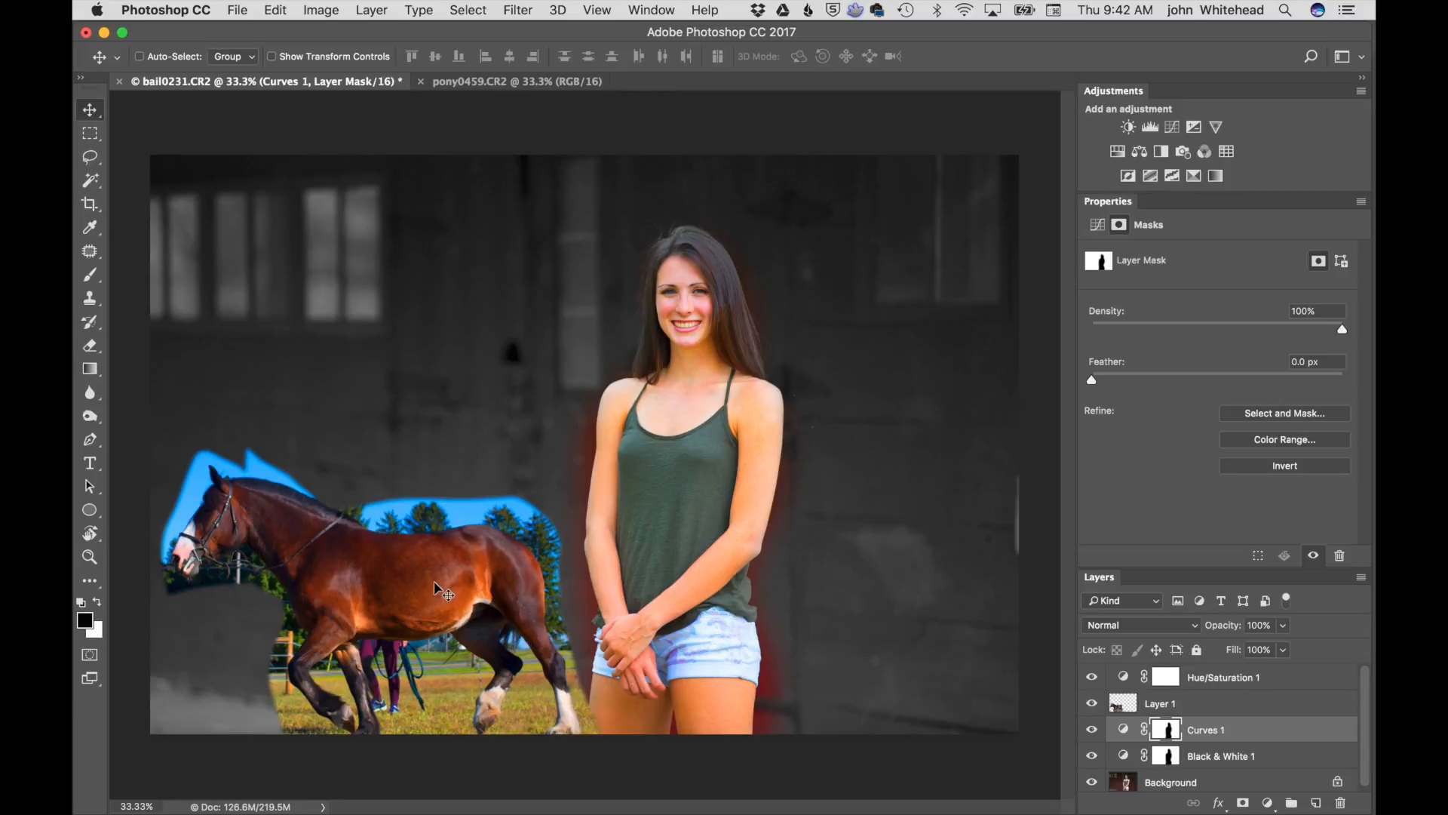
# Clip the Hue/Saturation 1 adjustment to the horse layer and compare the image with the adjustment off and on.
pyautogui.rightClick(1286, 685)
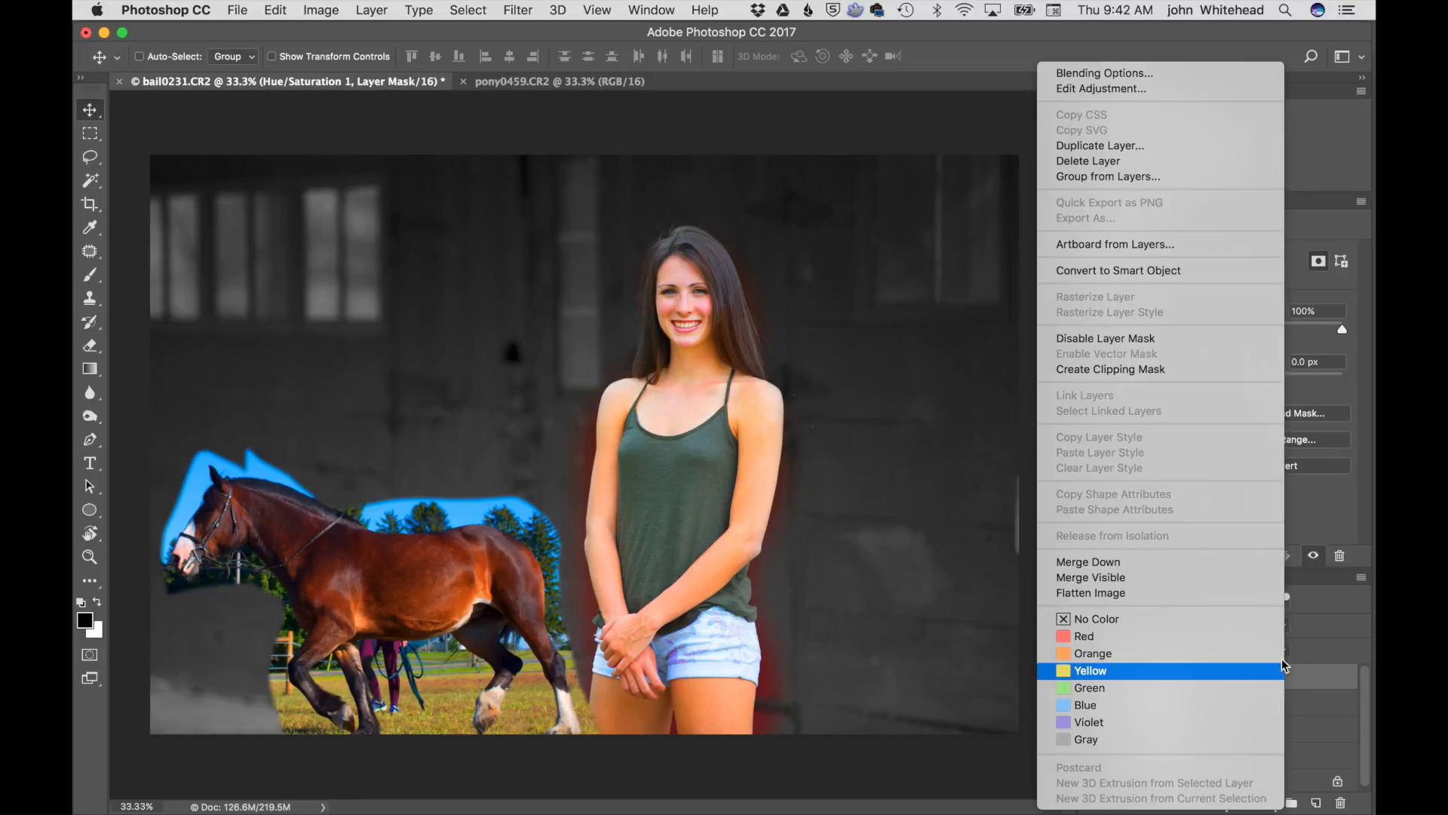
pyautogui.click(1188, 368)
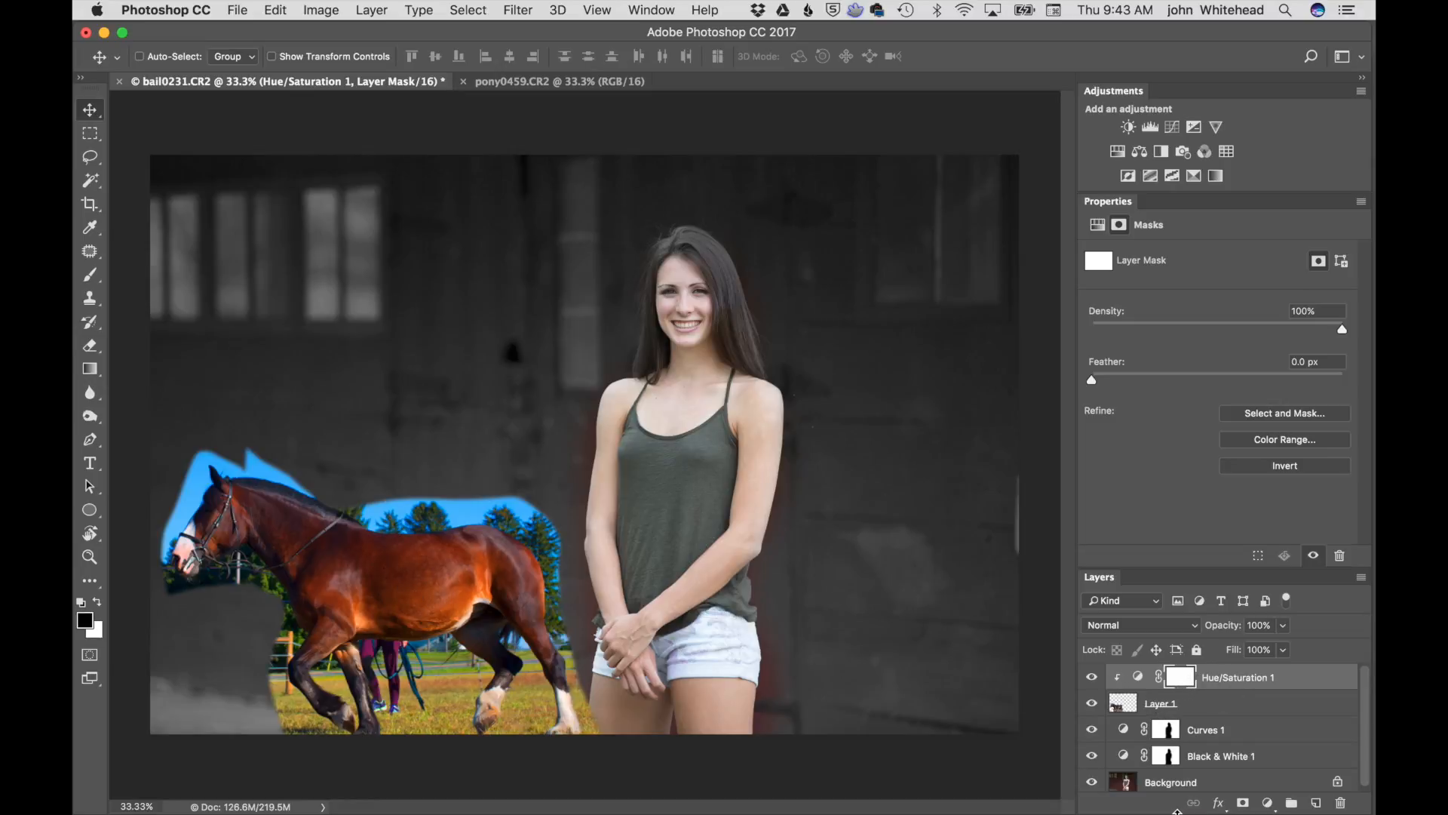
pyautogui.click(1092, 678)
pyautogui.click(1093, 678)
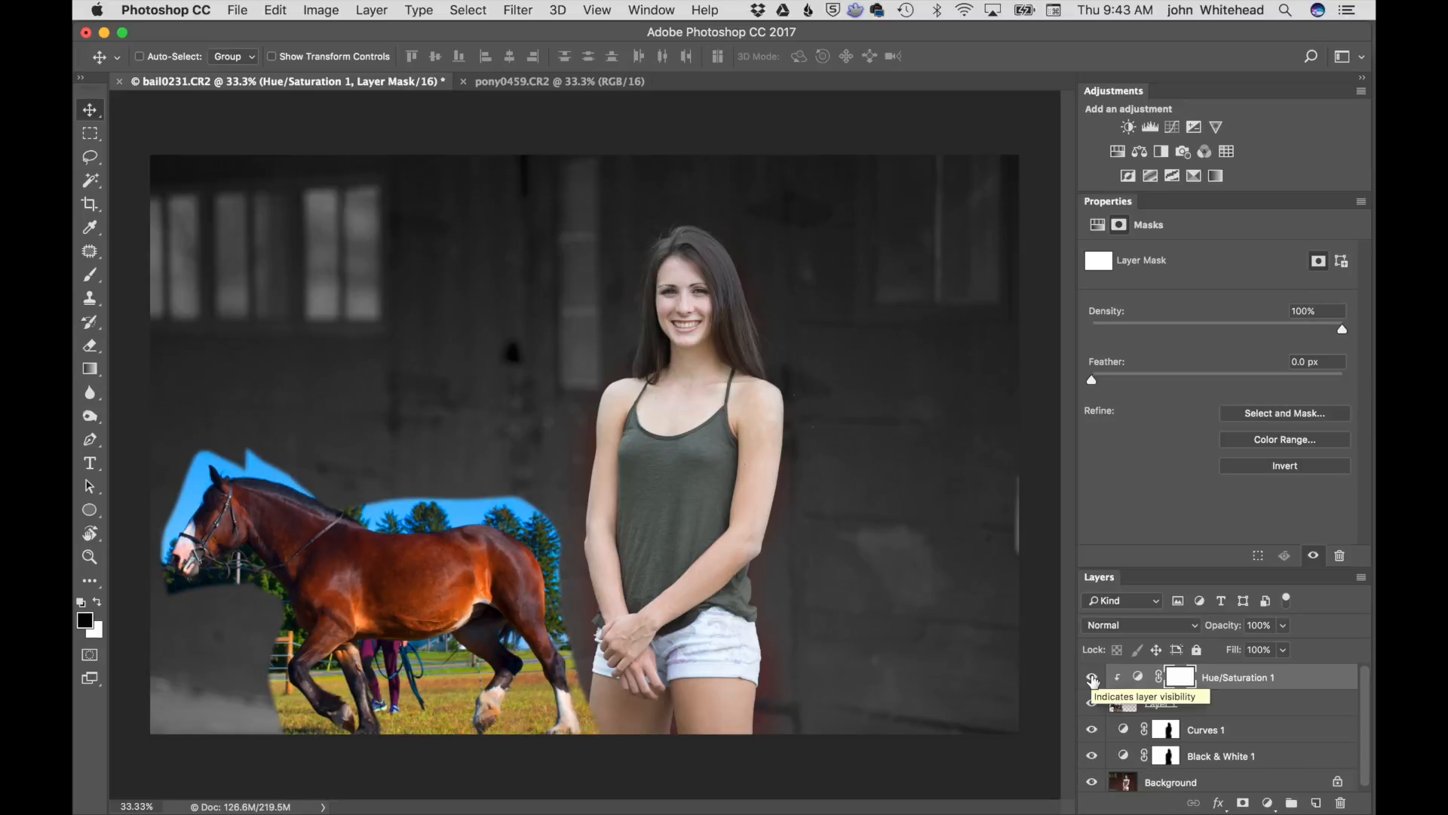
# Release the clipping mask on Hue/Saturation 1 and clip the adjustment to Layer 1 again.
pyautogui.keyDown('alt'); pyautogui.click(1148, 684); pyautogui.keyUp('alt')
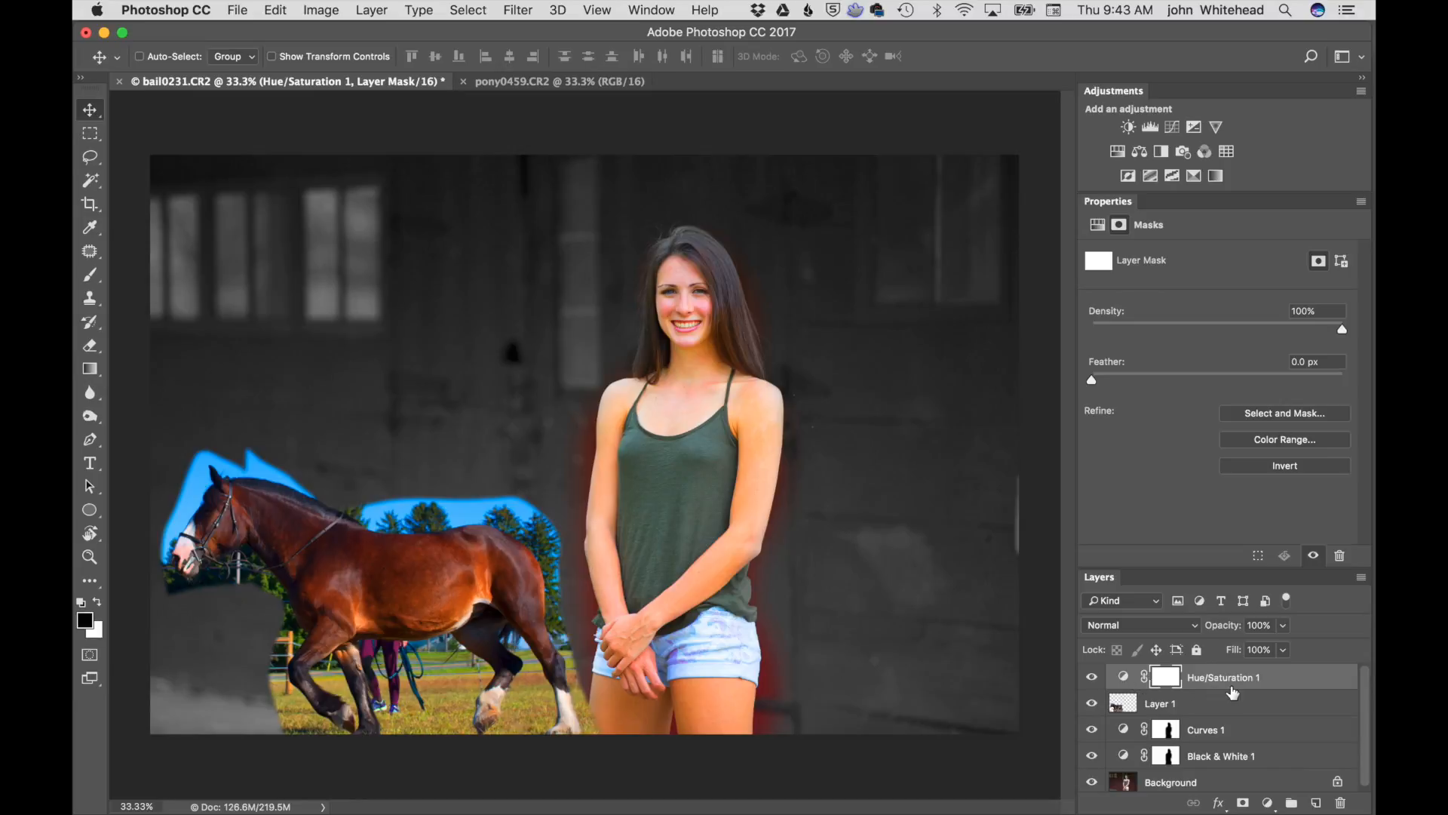
pyautogui.keyDown('alt'); pyautogui.click(1129, 688); pyautogui.keyUp('alt')
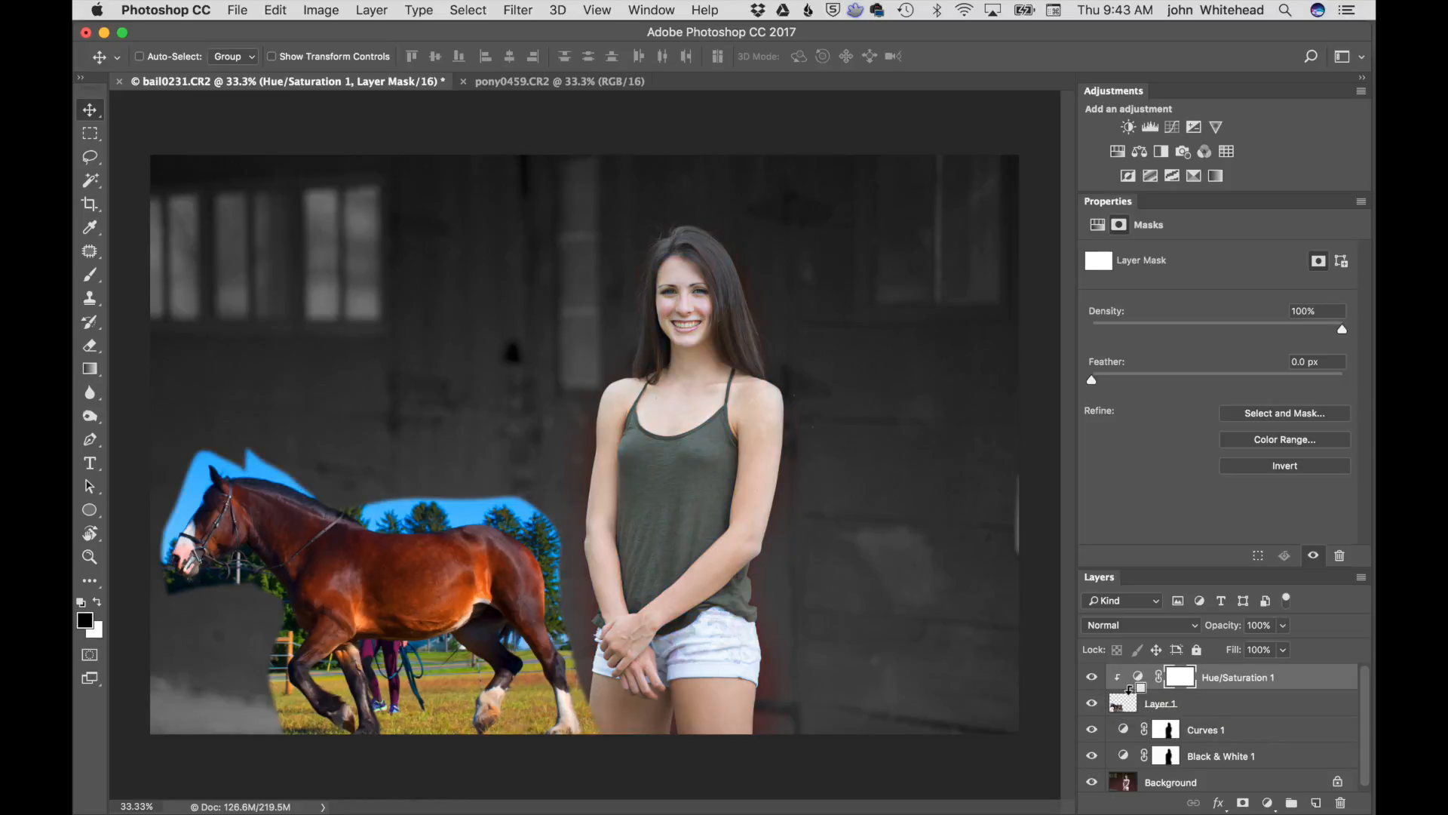